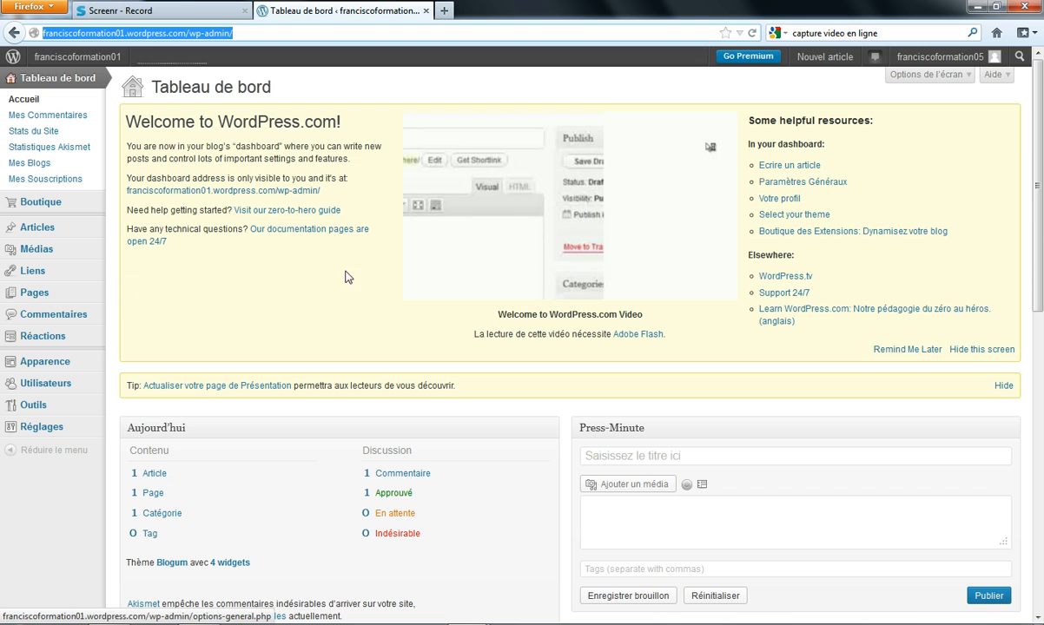
In the general settings, set the site title to "Blog de formation professionnelle en documentation"
mouse_move(65, 431)
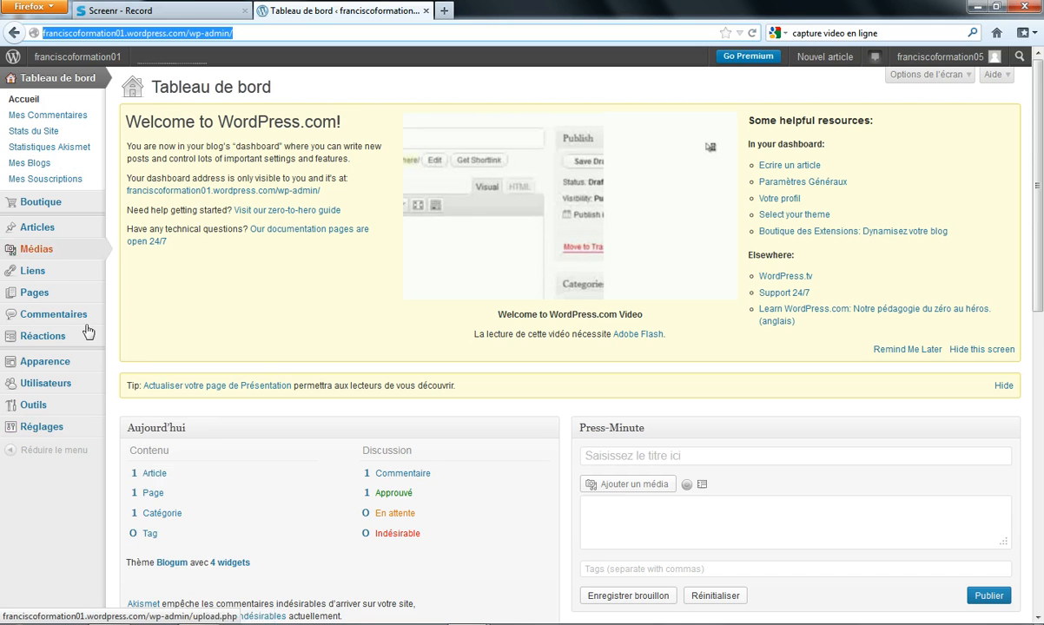
left_click(150, 427)
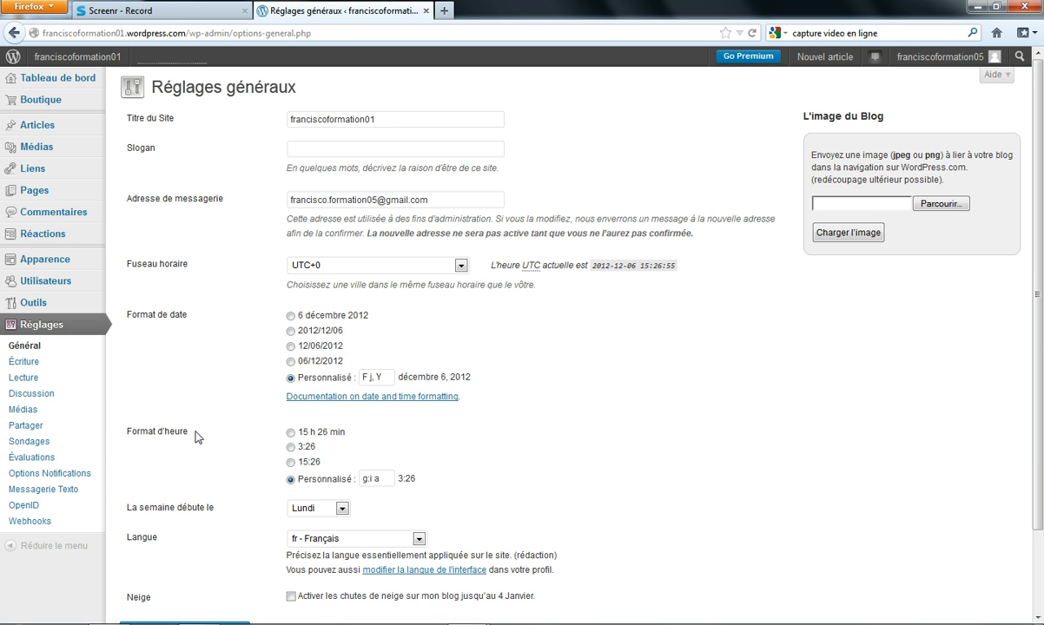
left_click(383, 124)
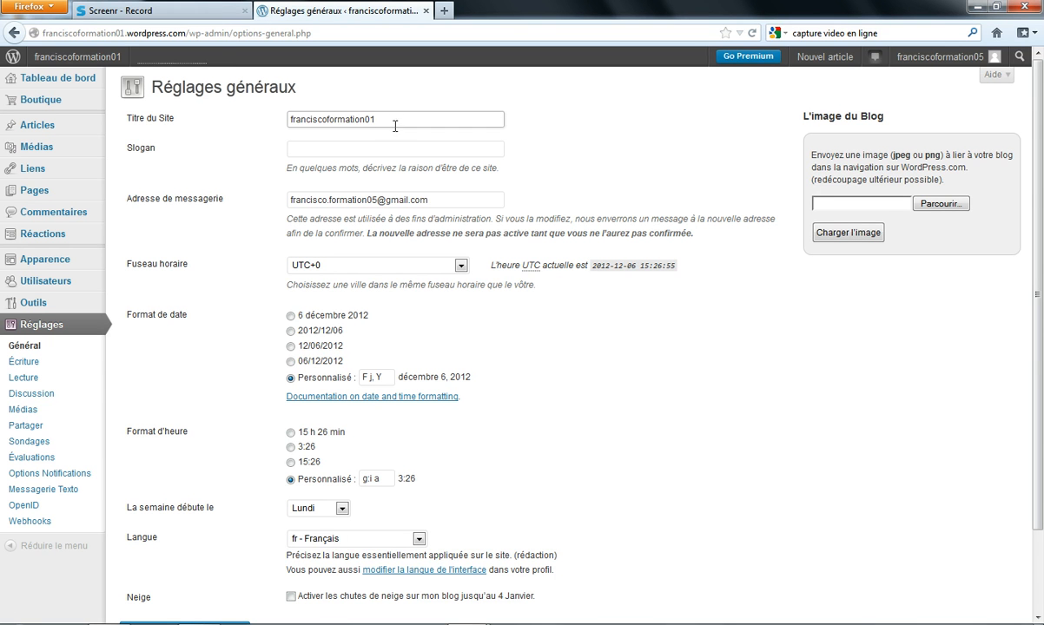
double_click(396, 124)
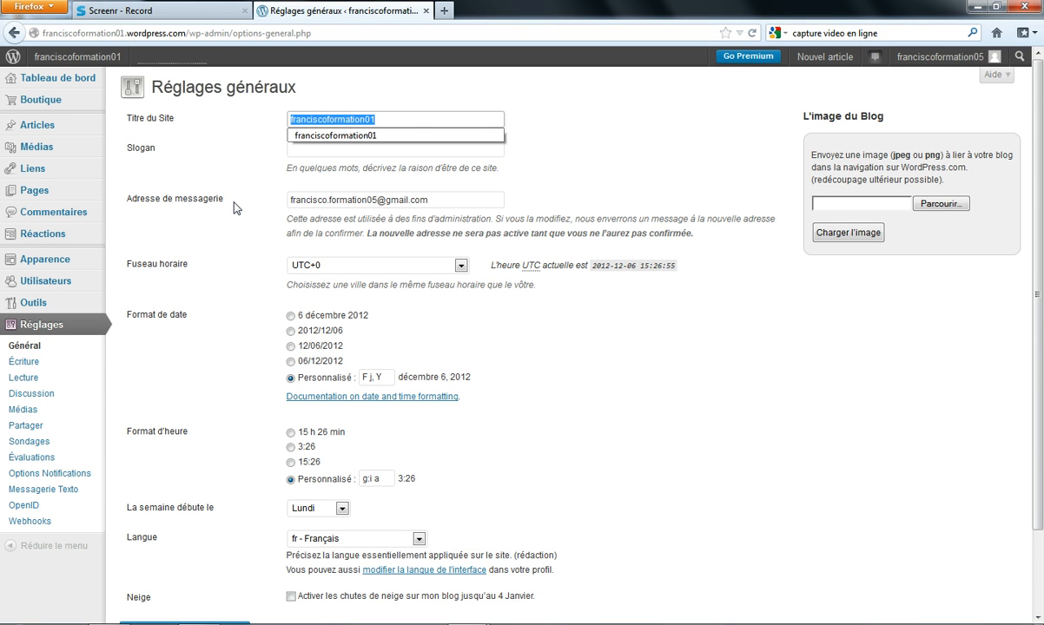
left_click(45, 34)
left_click_drag(43, 35, 125, 34)
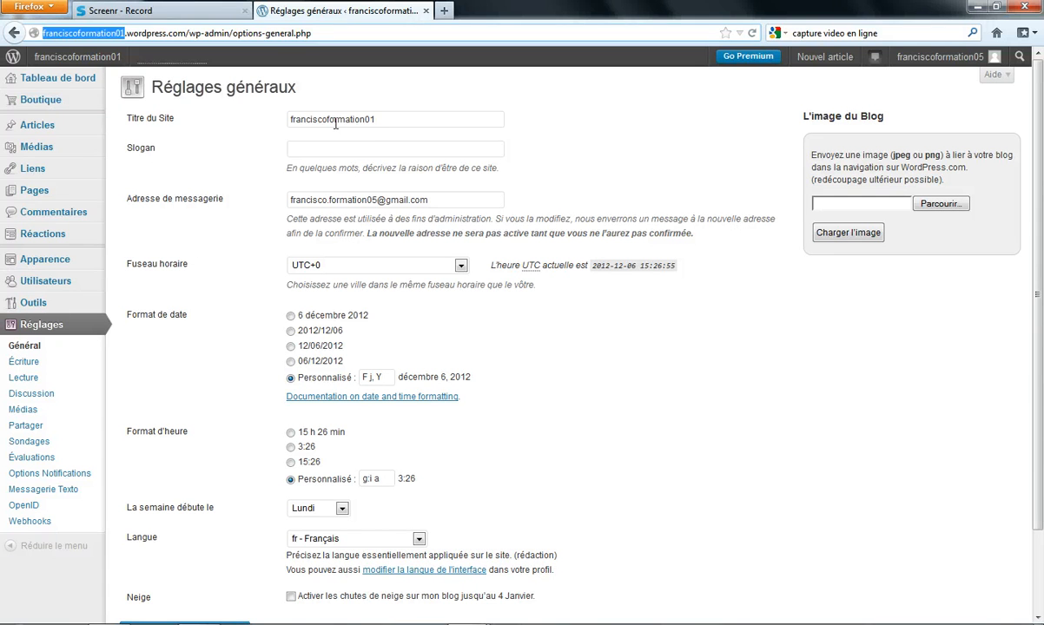
left_click(398, 117)
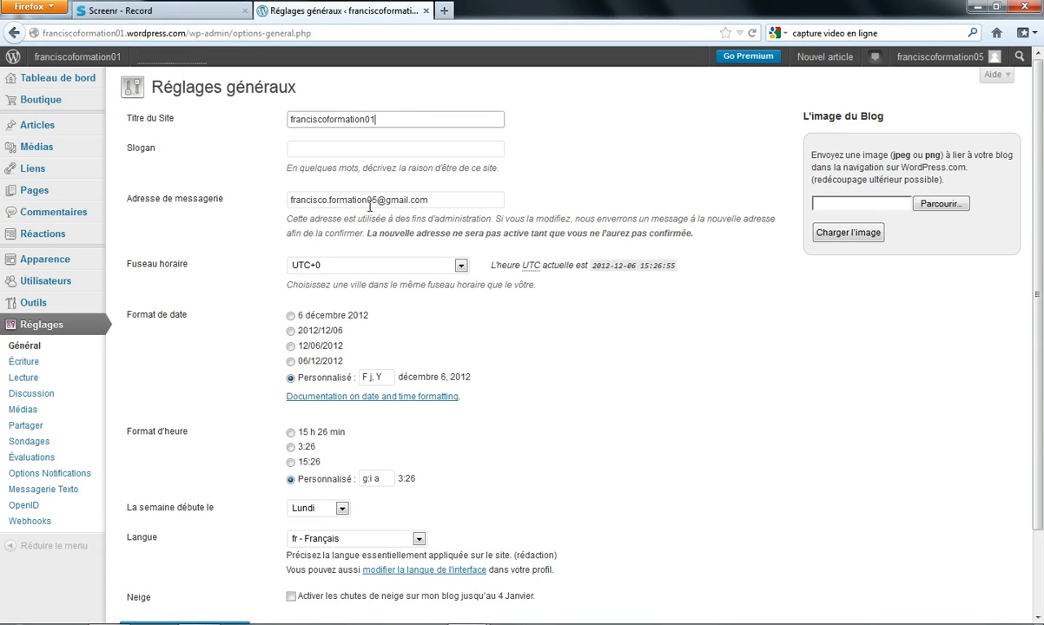
double_click(394, 119)
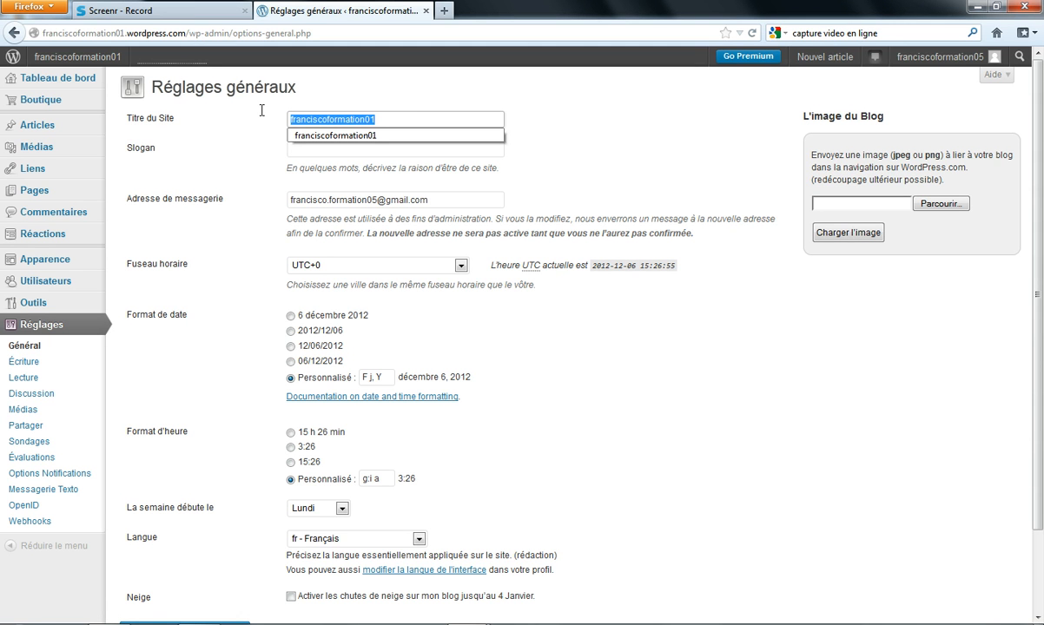
type("B")
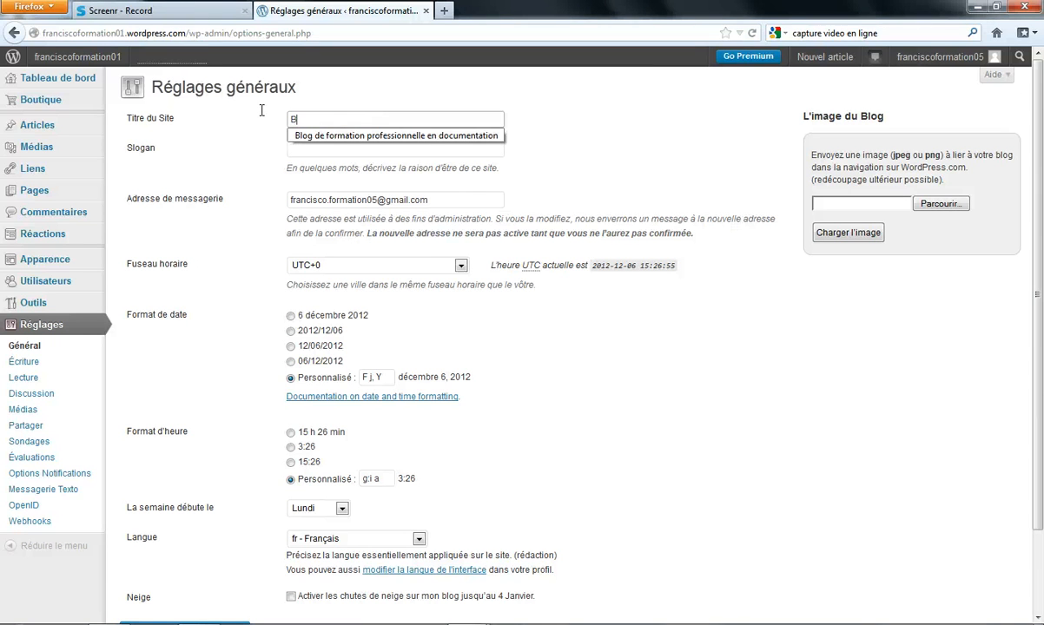
left_click(322, 136)
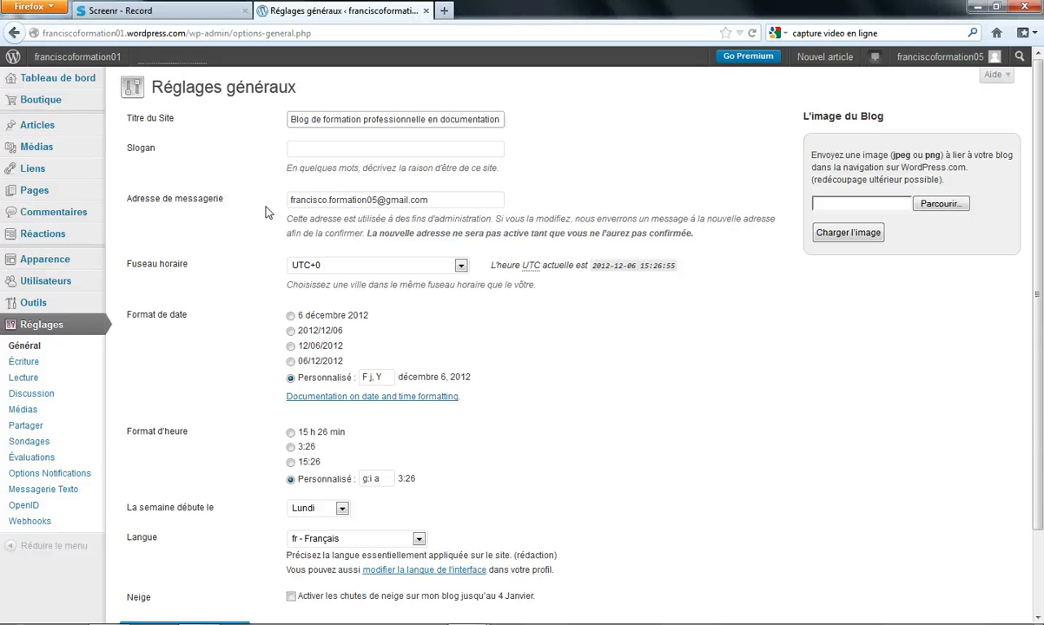
Set the slogan to "Pour un usage raisonné des outils numériques" and save the general settings
left_click(373, 149)
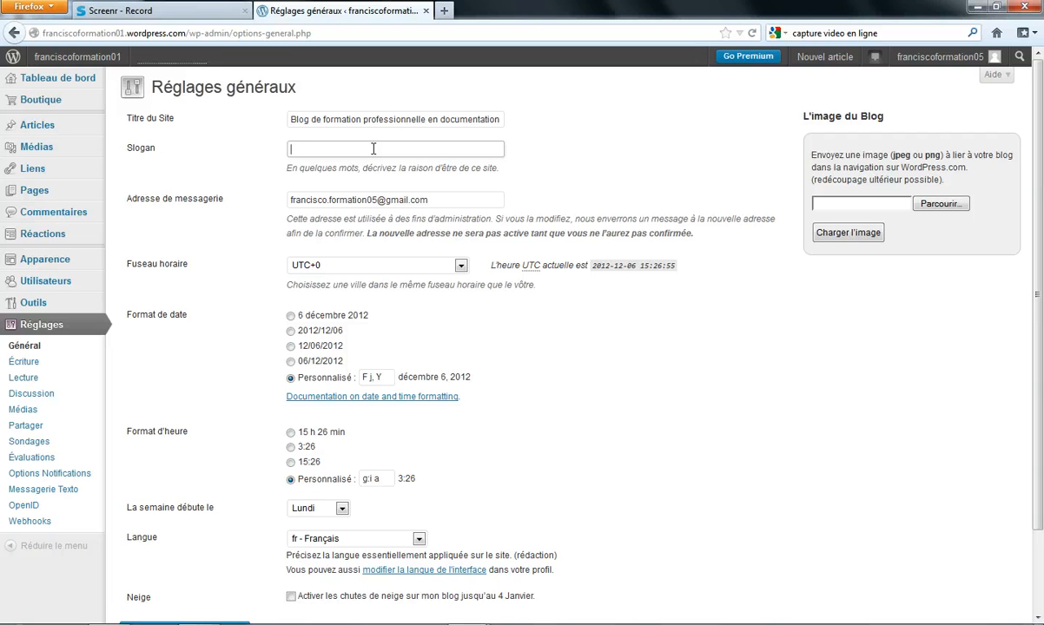
type("P")
left_click(388, 159)
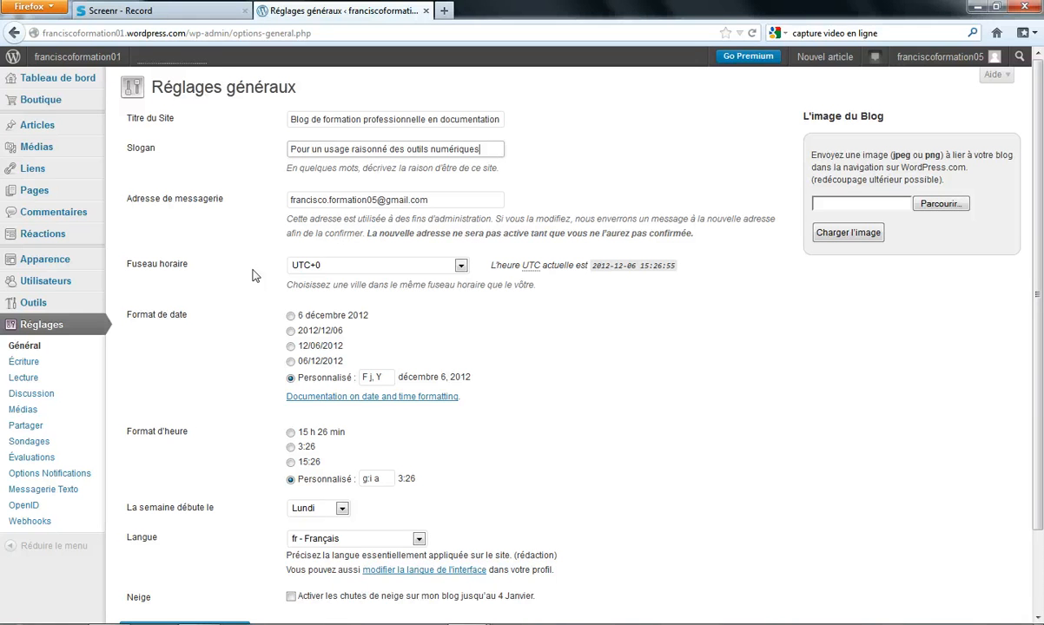
left_click(433, 199)
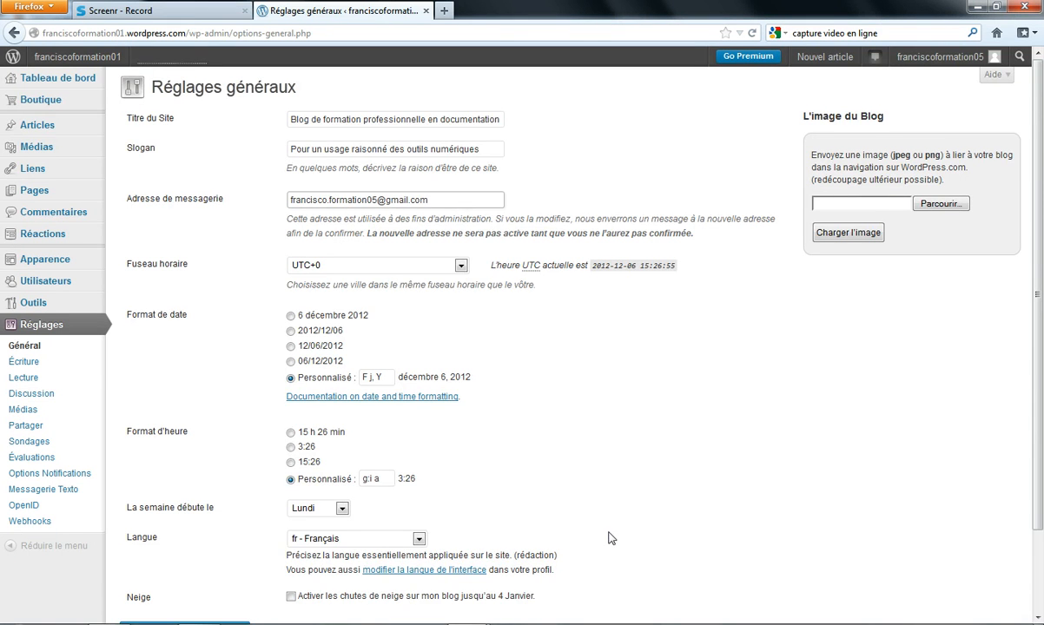
scroll(612, 529, "down", 3)
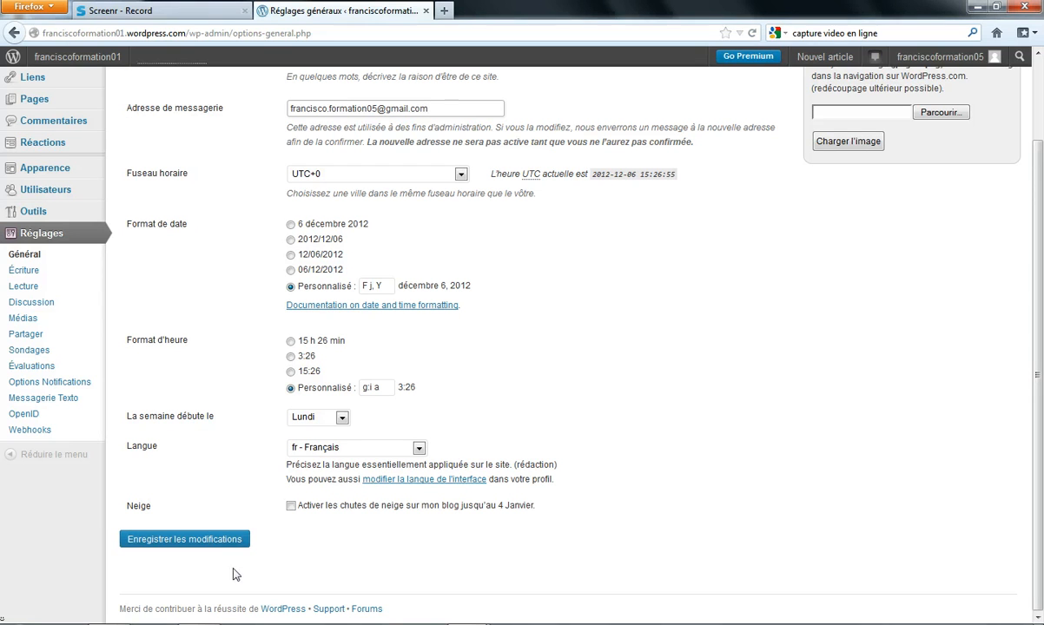
left_click(224, 540)
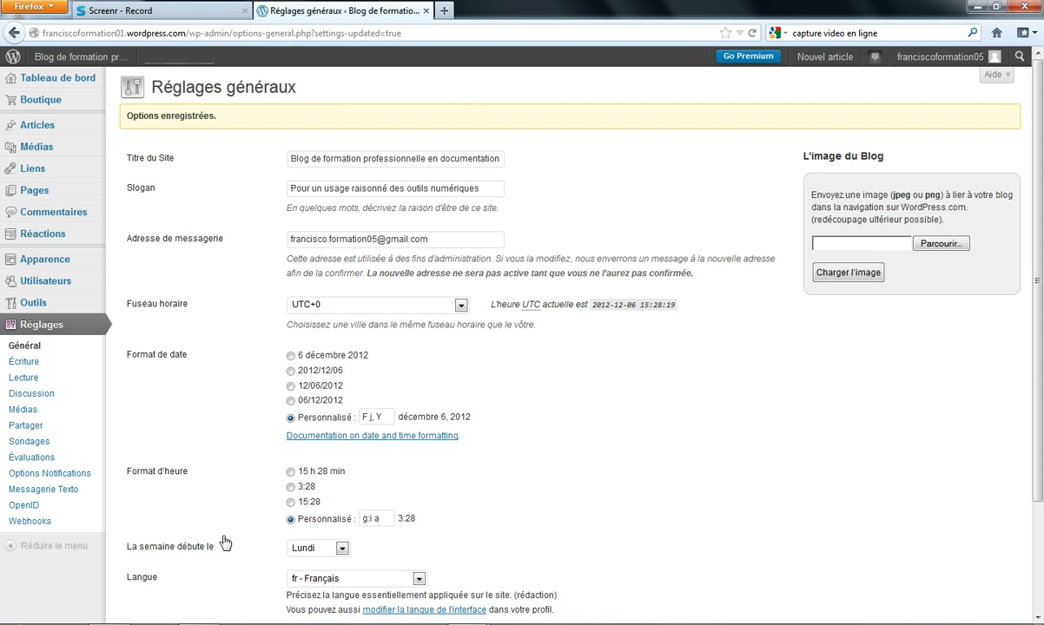
View the public blog in a separate tab to check its title and slogan, and close that tab
middle_click(65, 57)
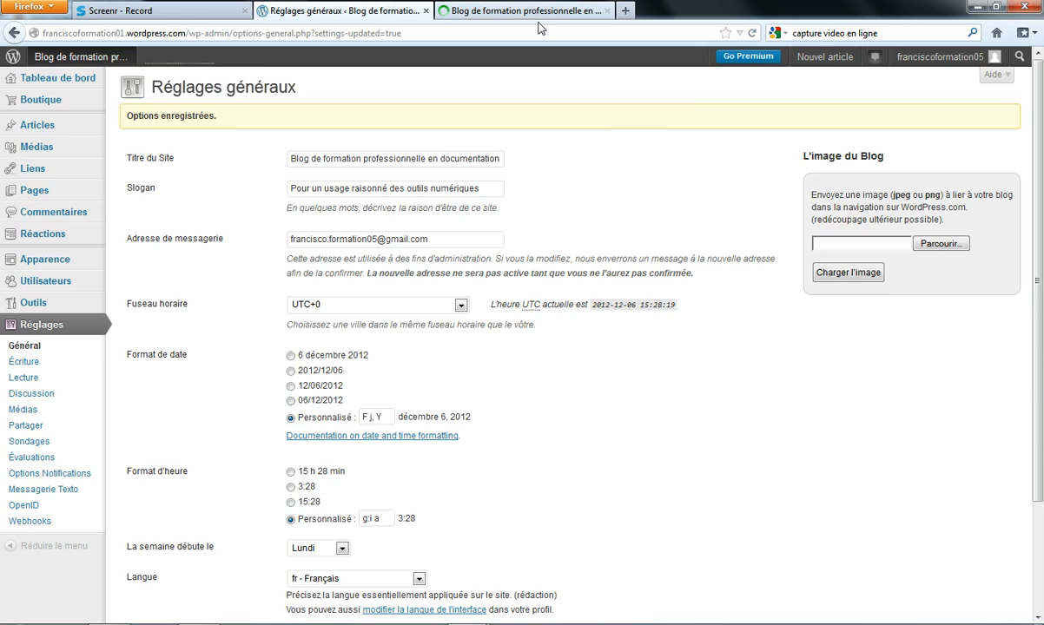
left_click(511, 12)
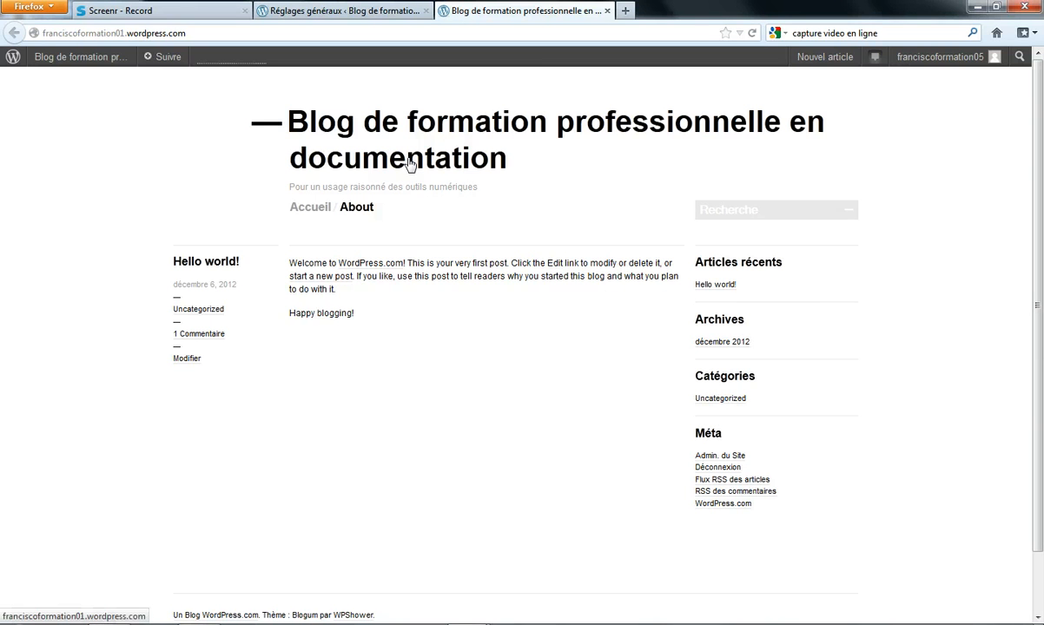
left_click(608, 12)
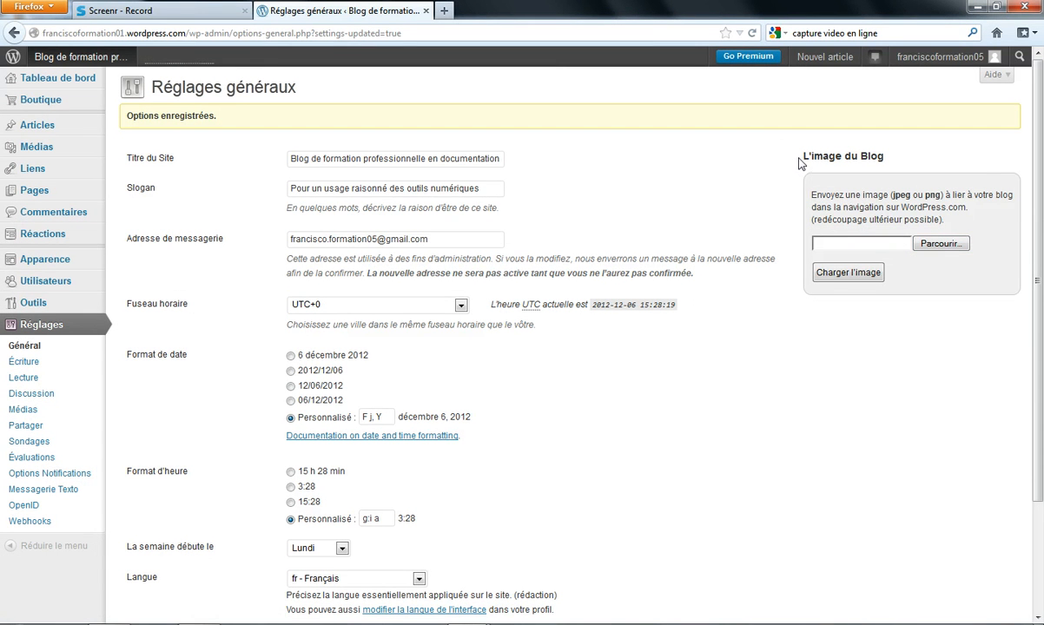
left_click_drag(747, 147, 913, 156)
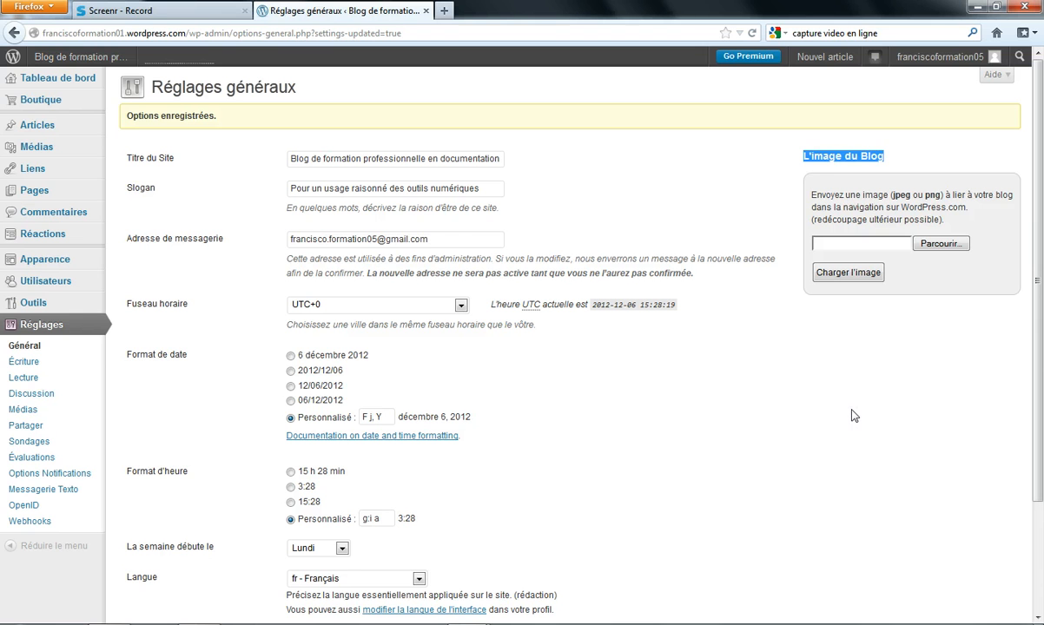
left_click(802, 389)
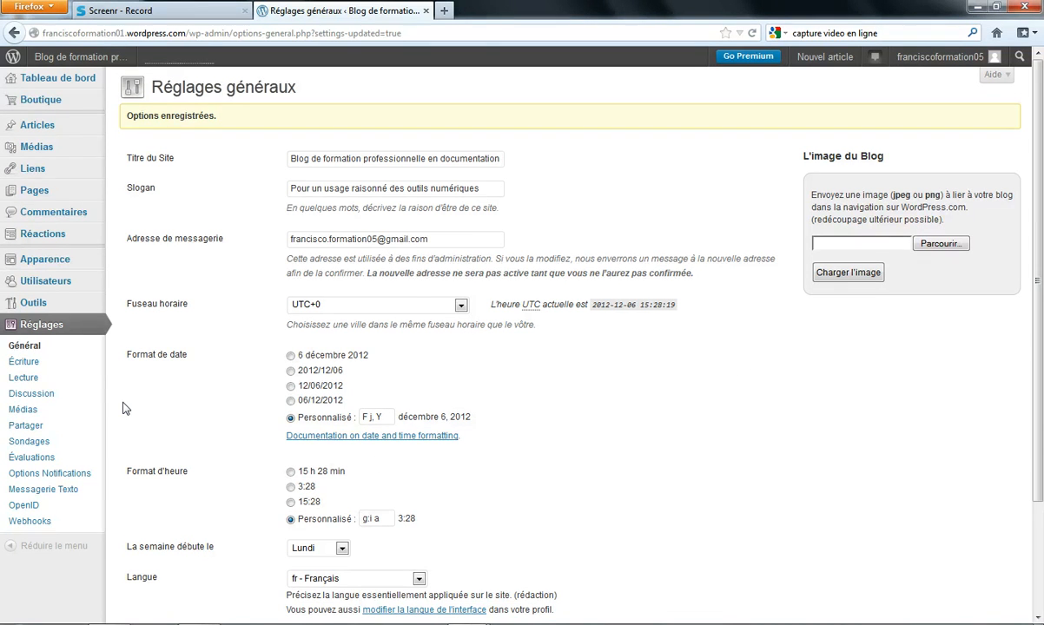
Open the theme management page and browse the available free and premium themes for the blog
mouse_move(26, 270)
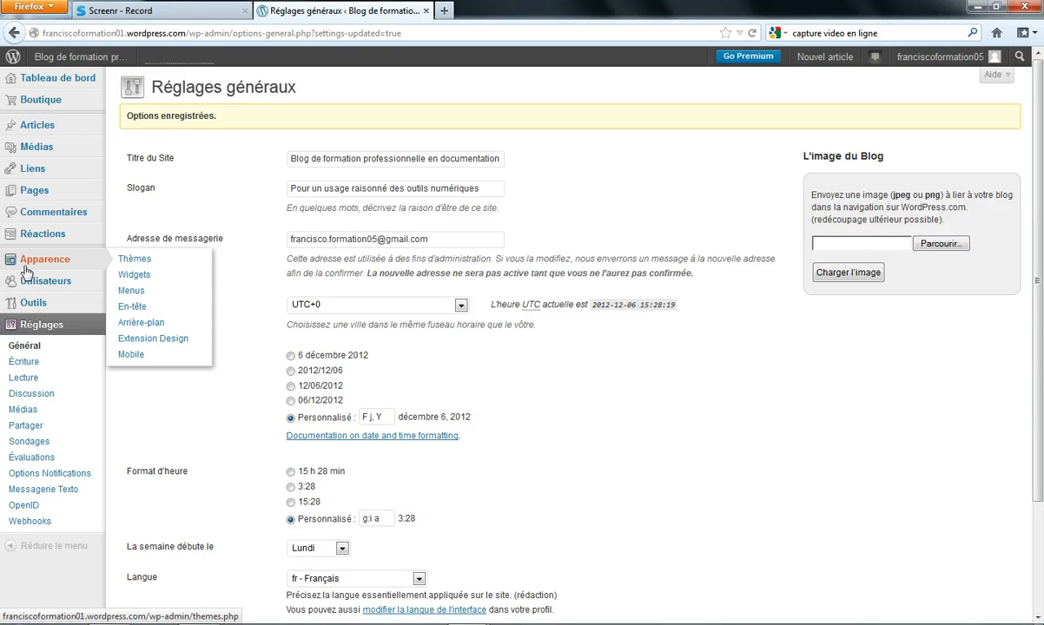
left_click(135, 259)
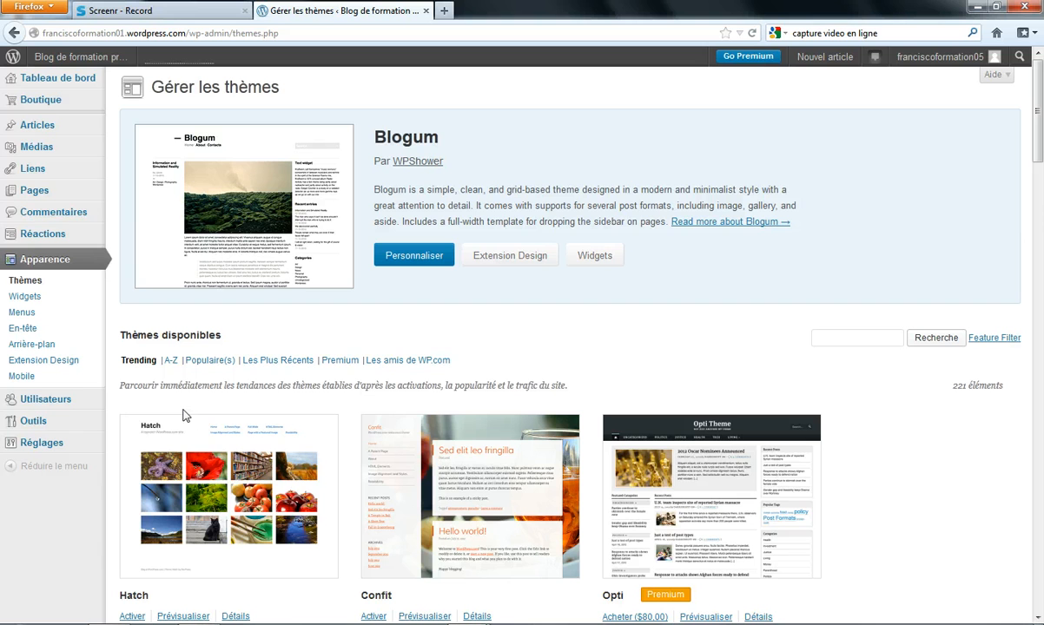
scroll(202, 428, "down", 8)
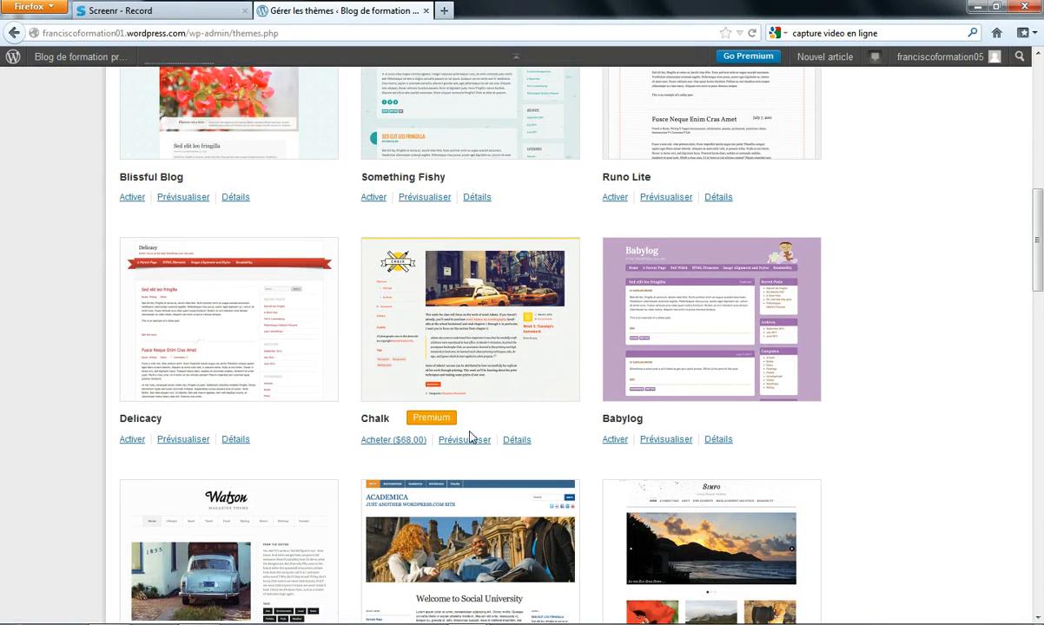
scroll(469, 439, "down", 3)
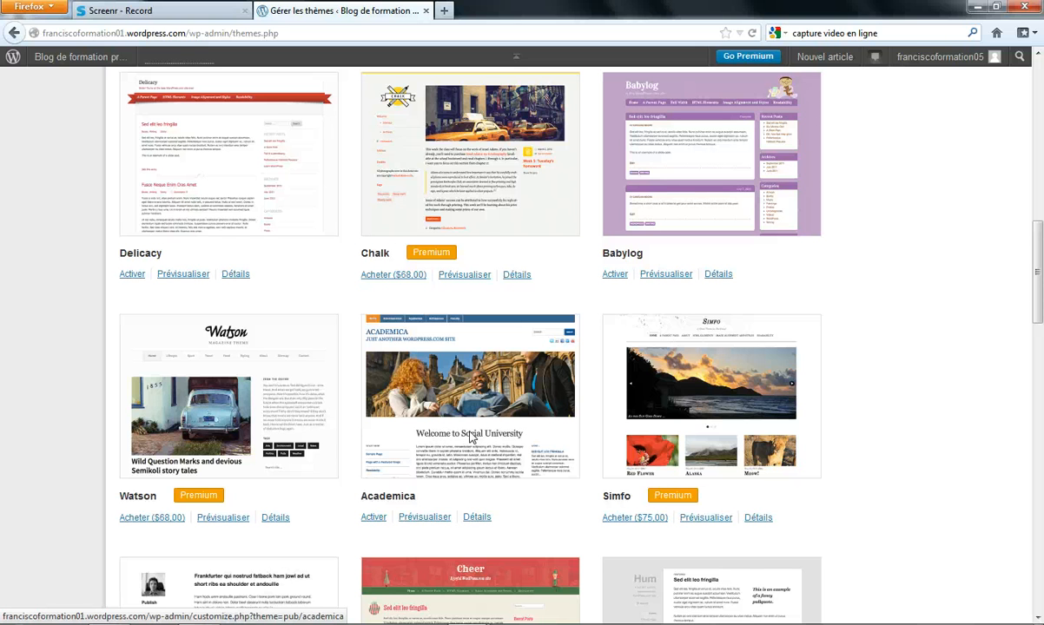
scroll(472, 439, "down", 2)
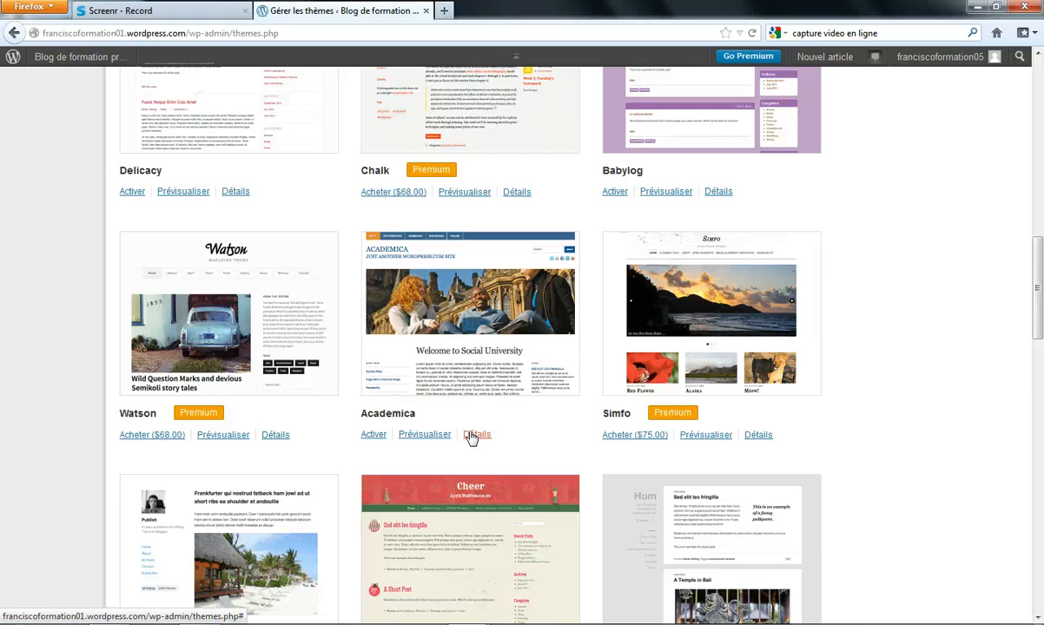
scroll(469, 439, "down", 3)
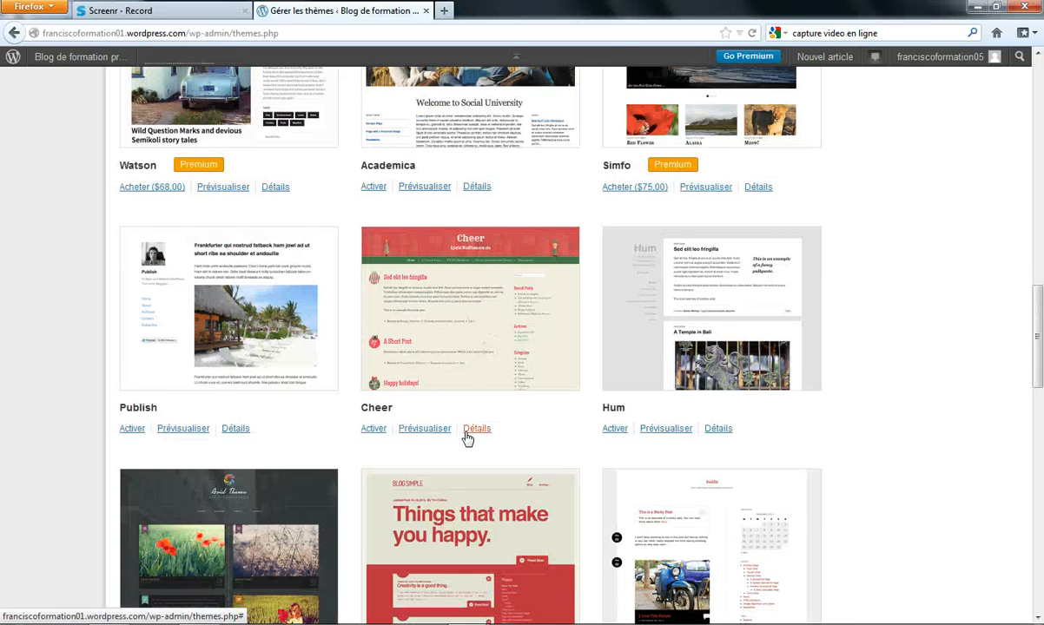
scroll(467, 439, "up", 9)
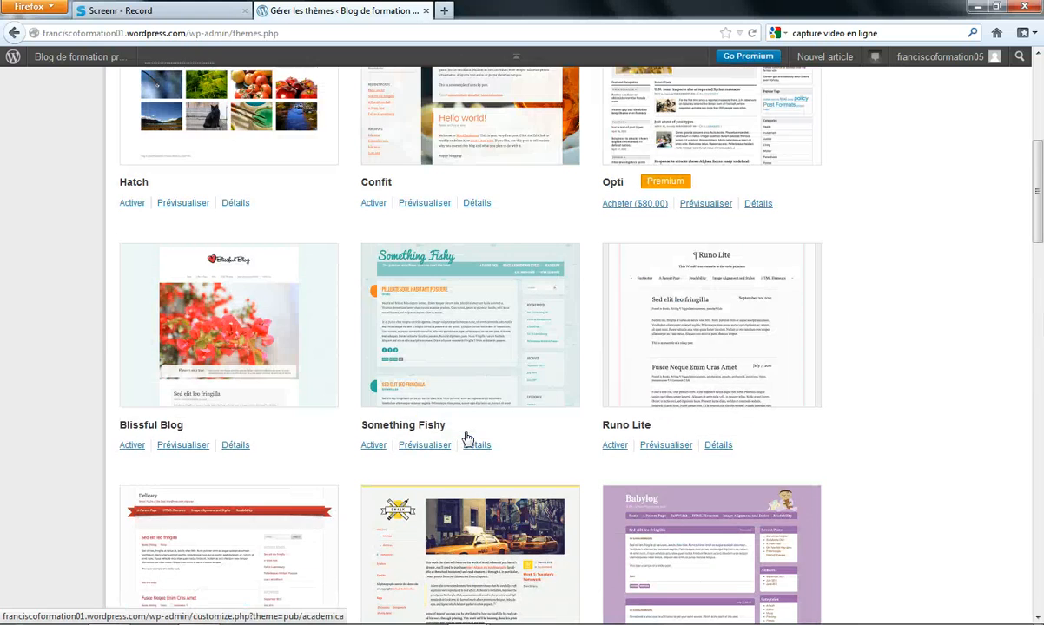
scroll(466, 439, "up", 3)
scroll(465, 439, "up", 2)
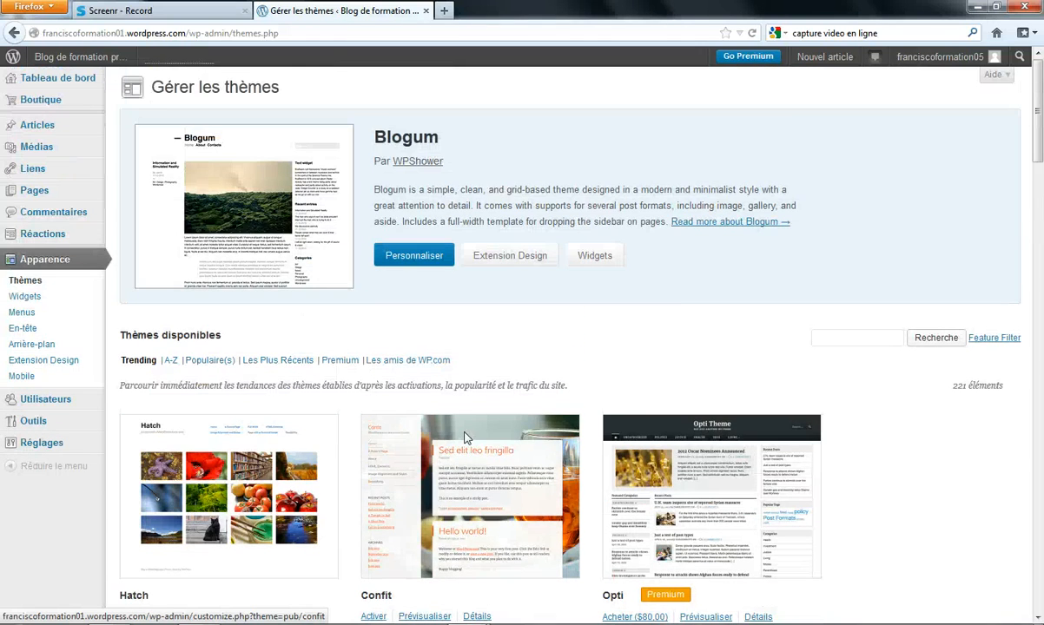
scroll(466, 438, "down", 4)
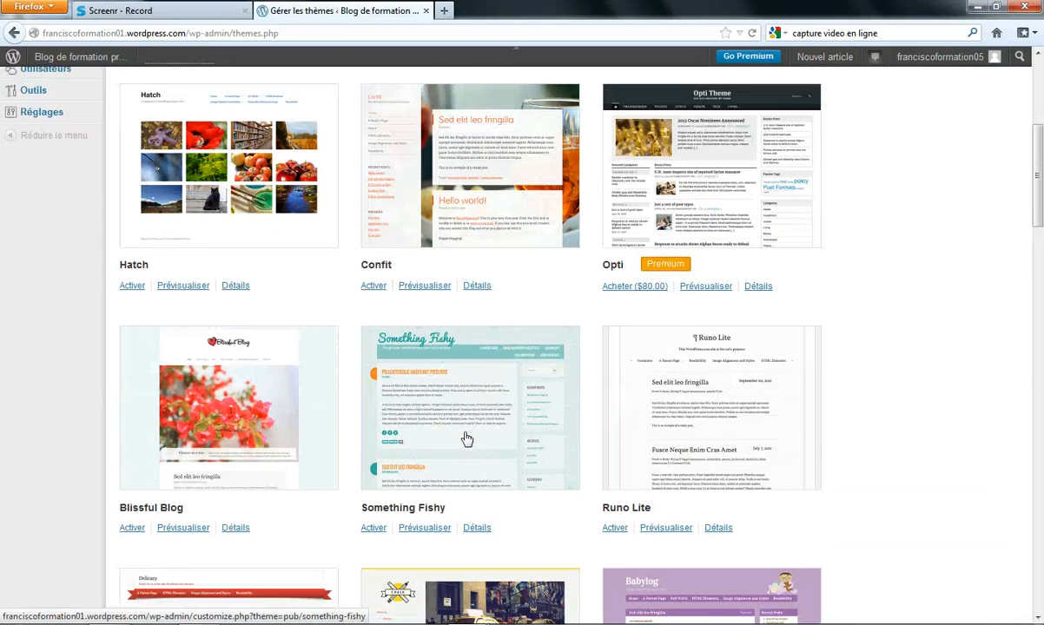
scroll(433, 461, "down", 10)
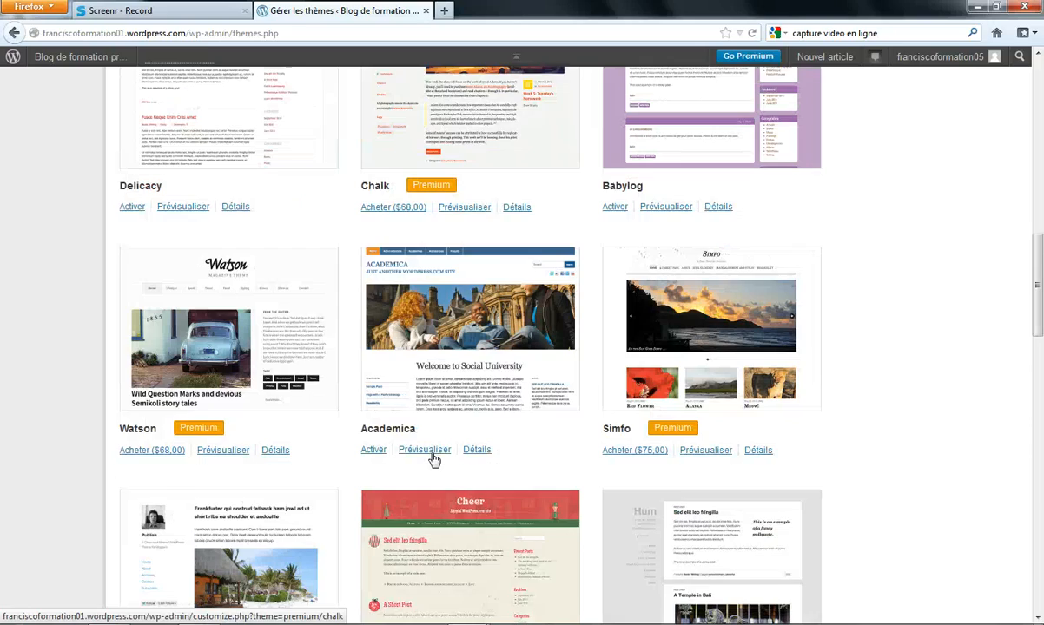
scroll(434, 458, "down", 3)
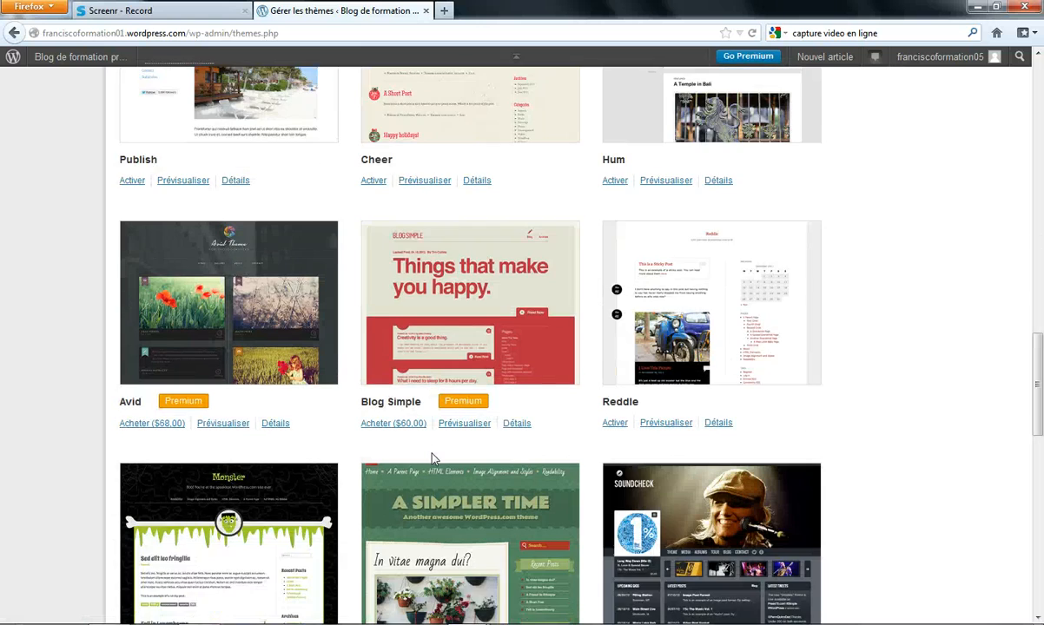
scroll(433, 458, "down", 3)
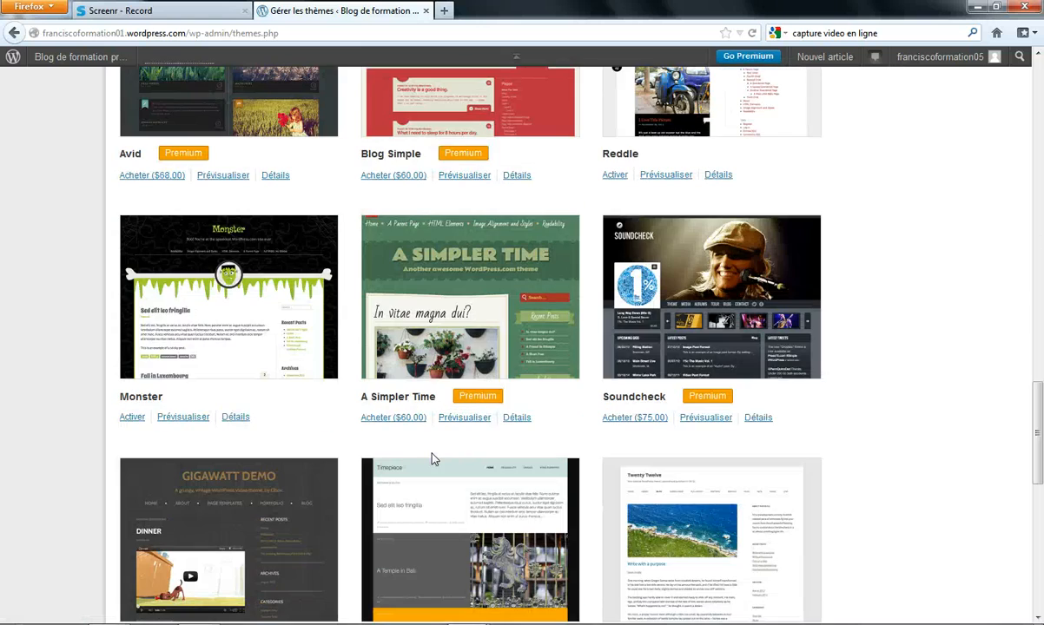
scroll(434, 460, "down", 8)
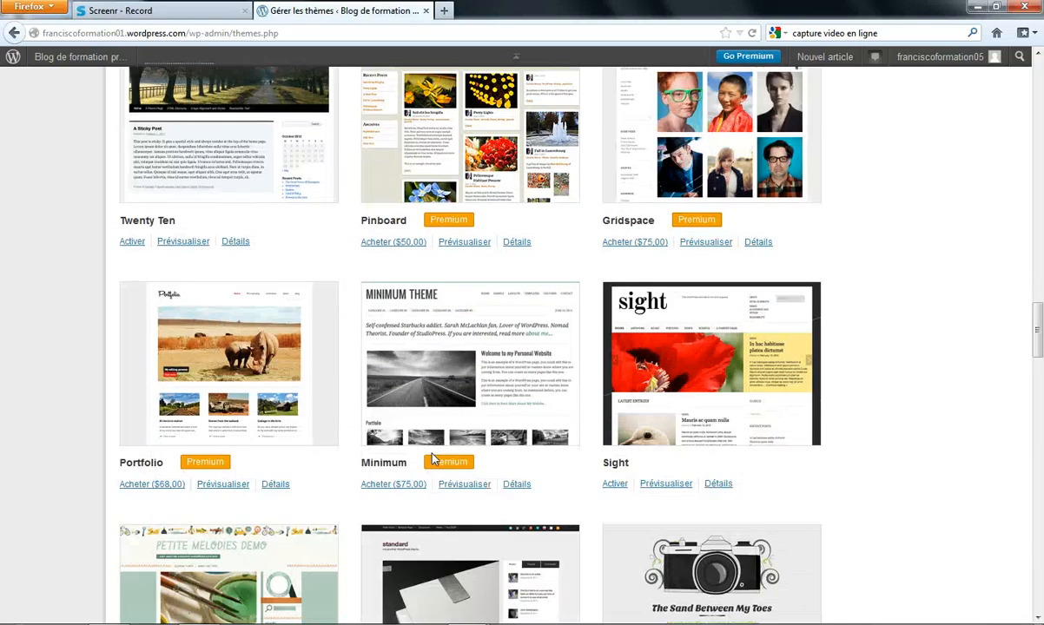
scroll(435, 459, "down", 9)
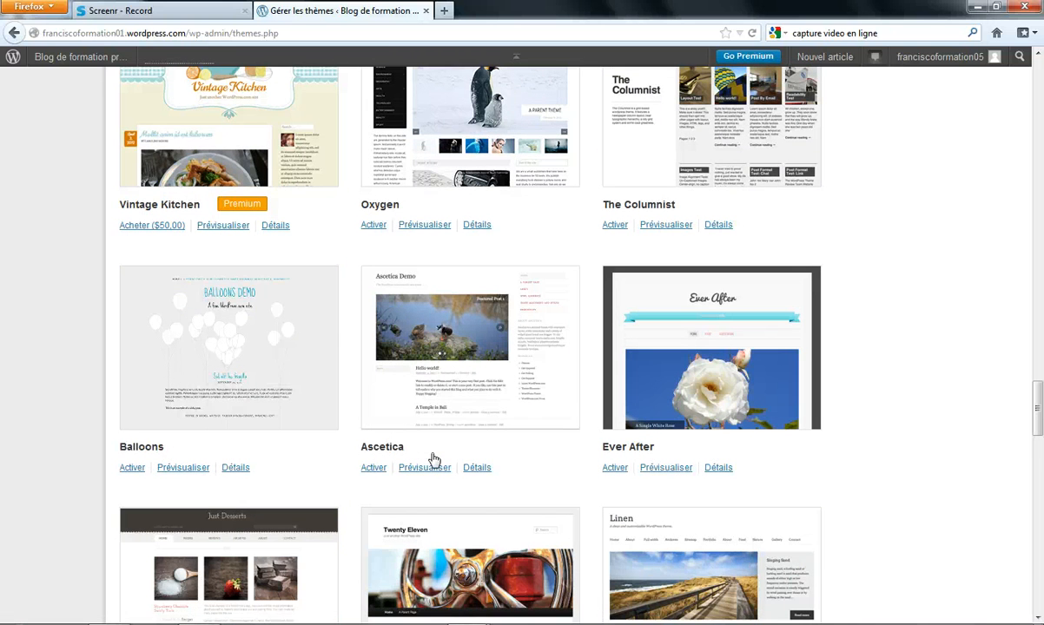
scroll(434, 459, "down", 5)
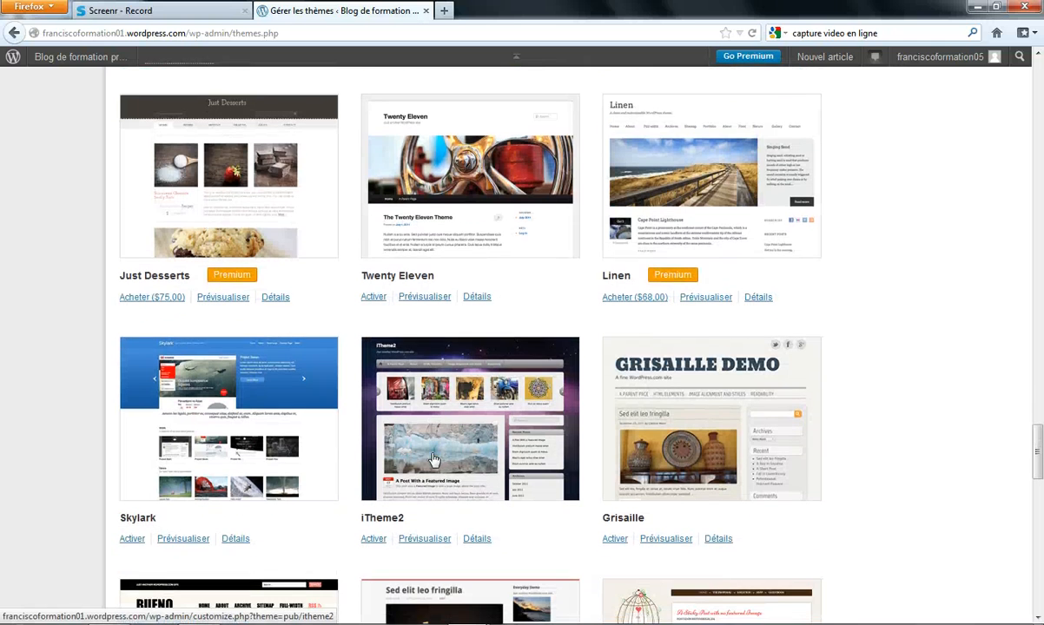
scroll(433, 458, "down", 3)
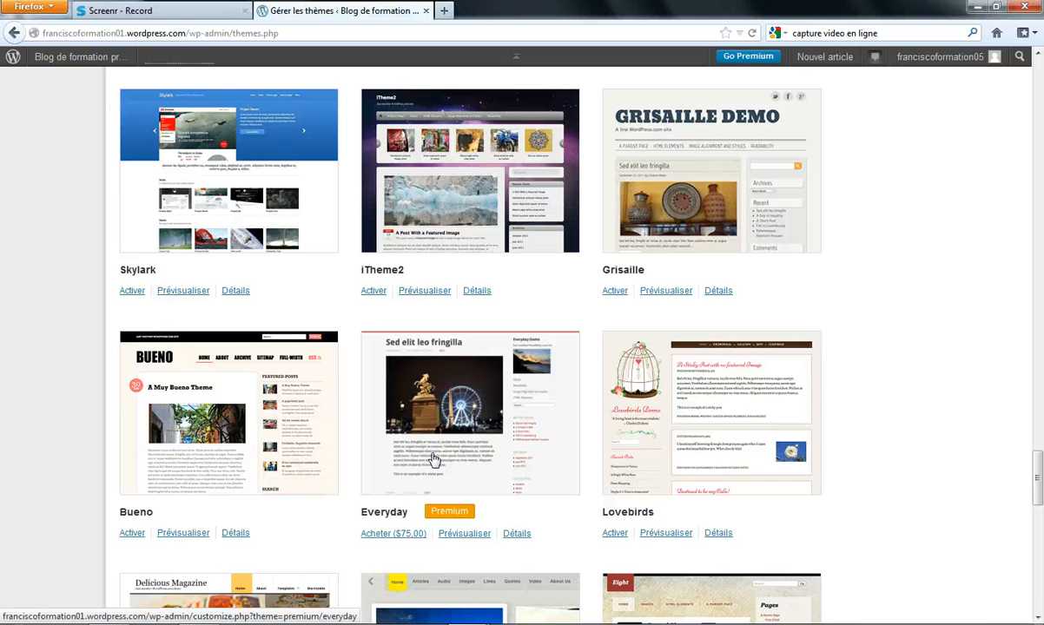
Preview the Bueno theme on the blog, and save and activate it
left_click(208, 436)
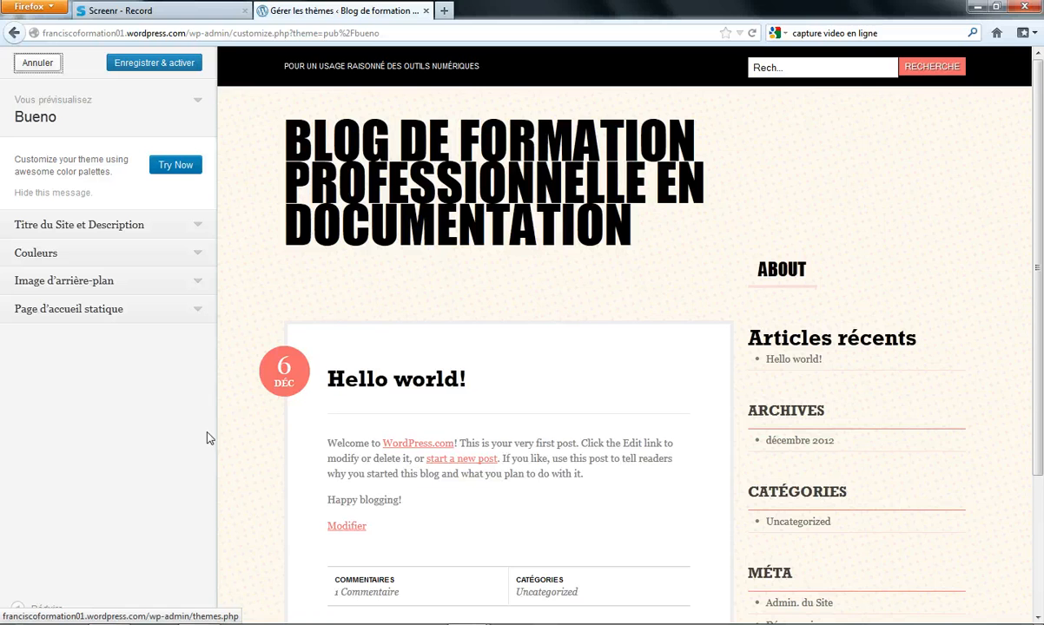
scroll(630, 307, "down", 3)
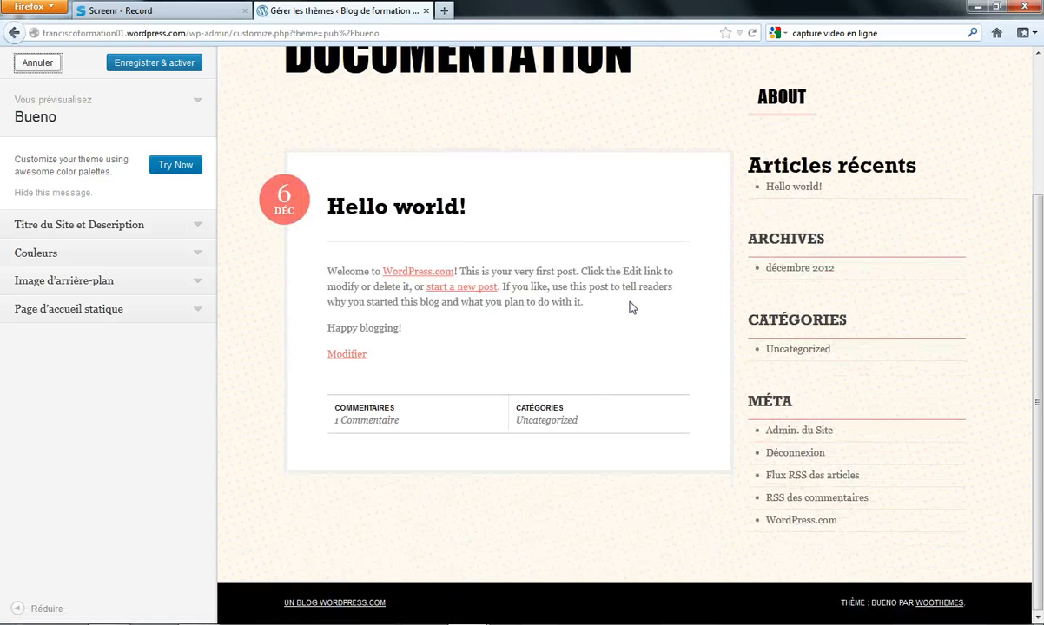
scroll(633, 308, "up", 3)
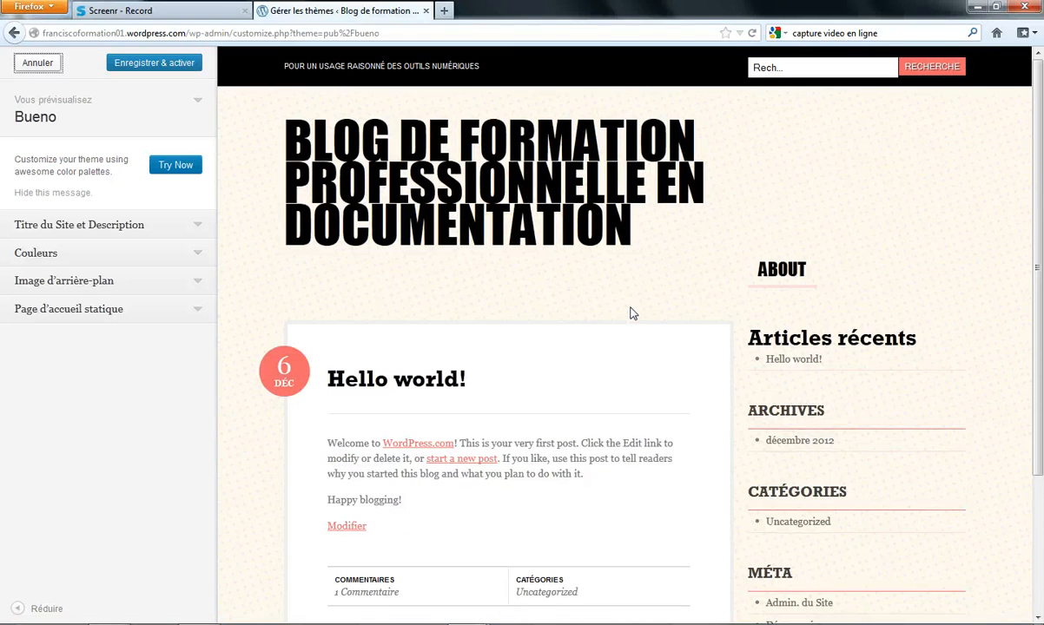
left_click(167, 63)
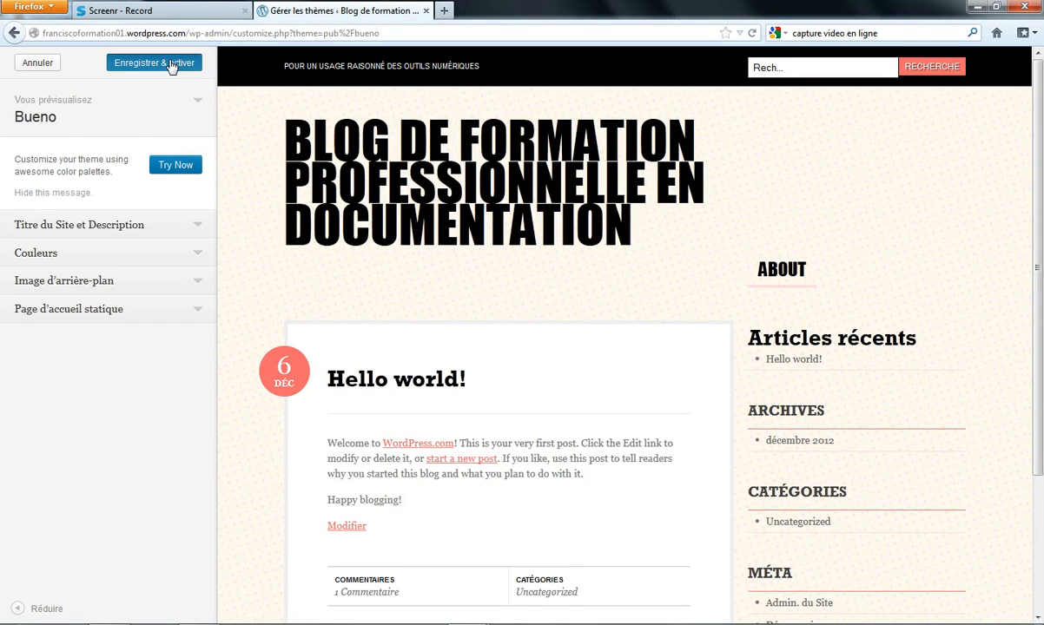